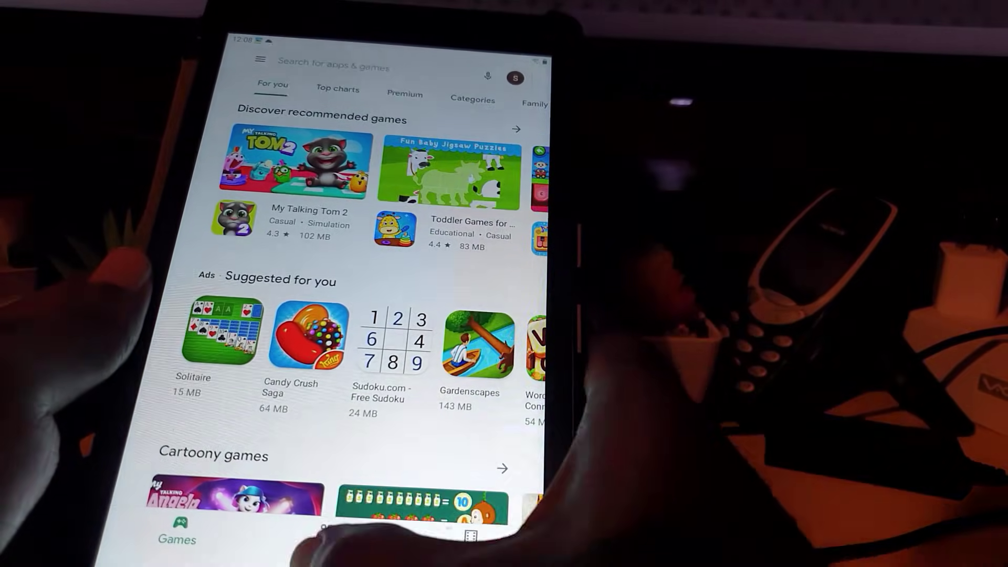
Leave the Play Store games page and return to the home screen
key("super")
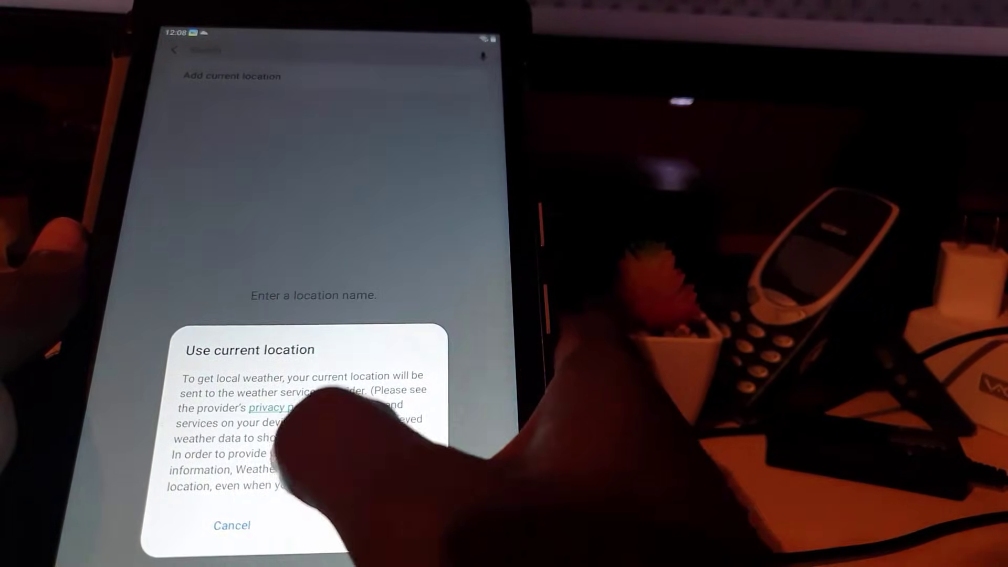
Cancel the weather current-location request and launch the Samsung Internet browser
left_click(370, 529)
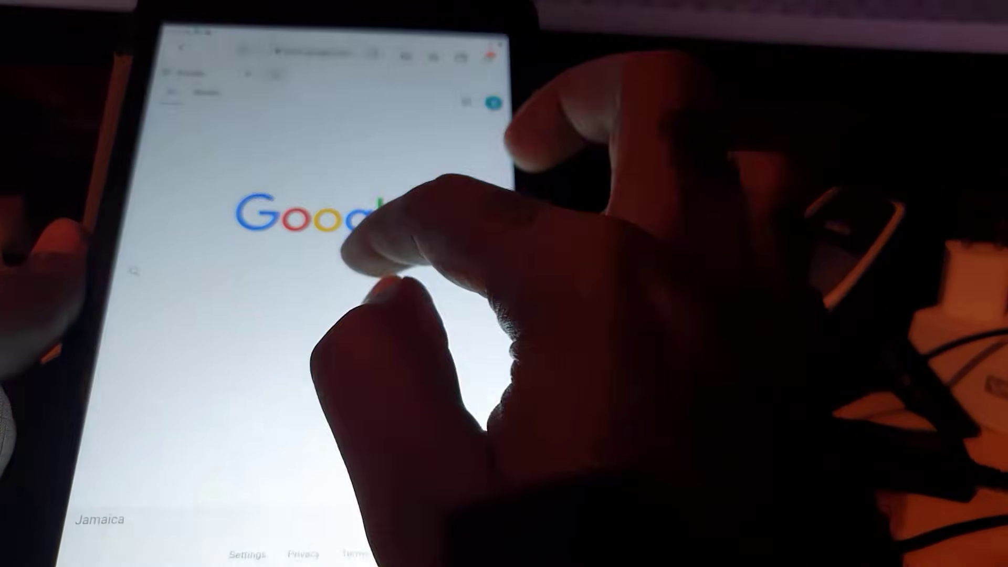
left_click(370, 260)
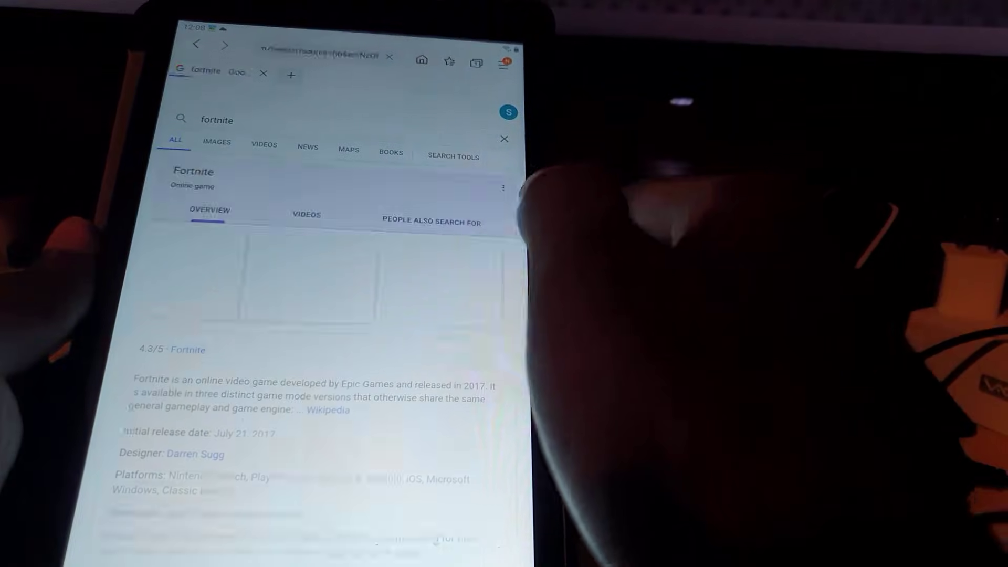
scroll(421, 472, "down", 3)
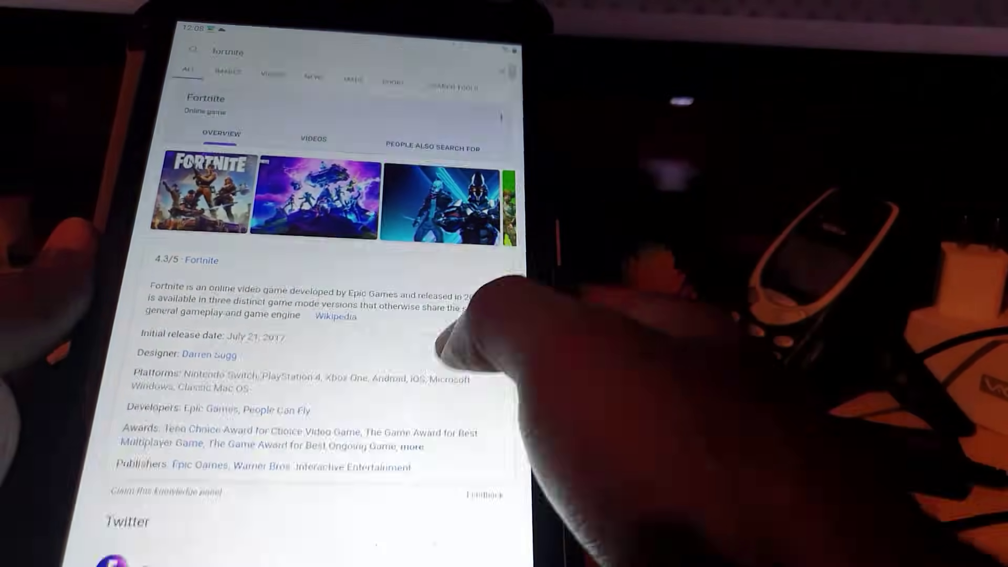
scroll(421, 449, "down", 2)
scroll(421, 449, "down", 1)
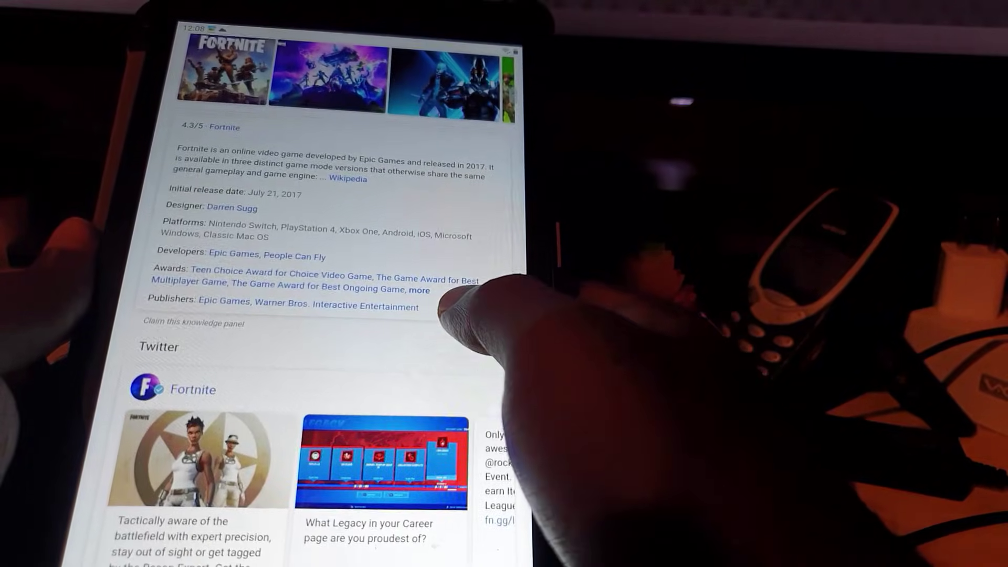
scroll(421, 449, "up", 1)
scroll(426, 461, "up", 2)
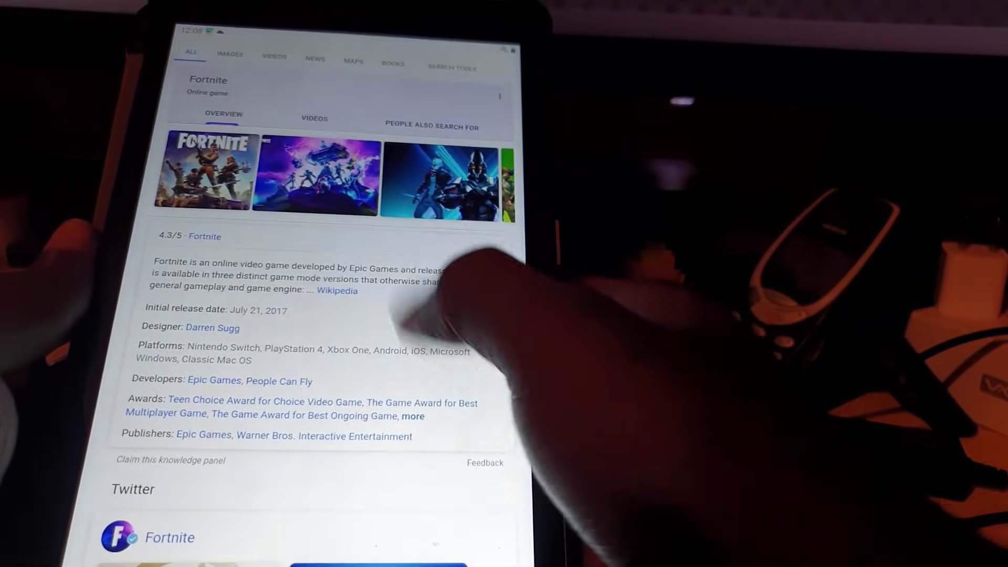
scroll(425, 450, "down", 3)
scroll(453, 260, "down", 2)
scroll(457, 284, "down", 2)
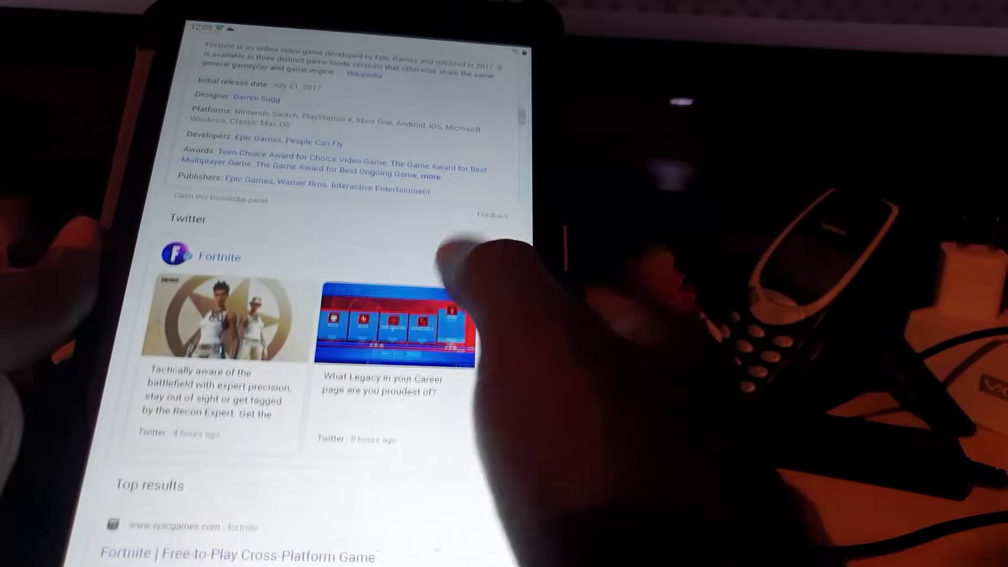
scroll(425, 315, "down", 2)
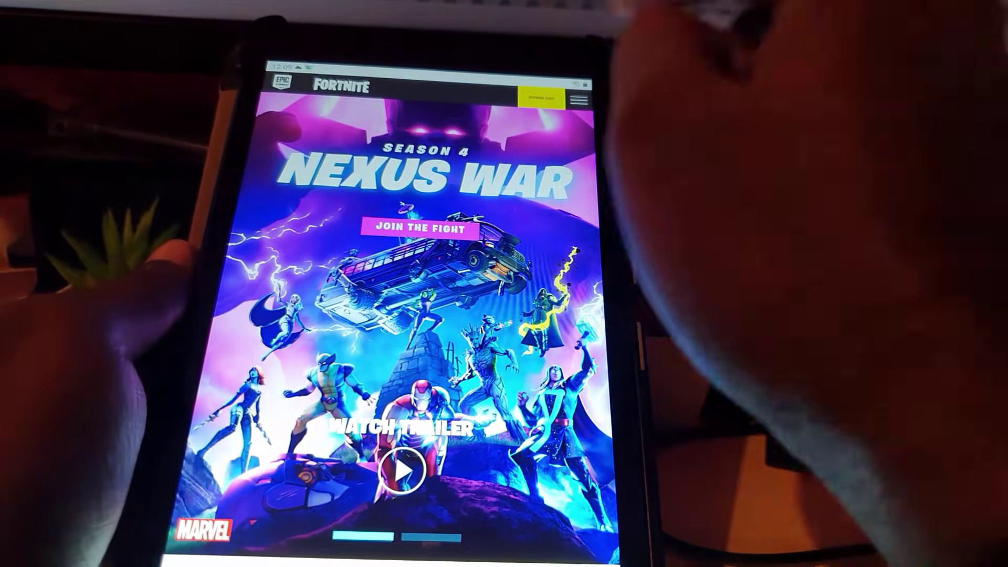
scroll(402, 314, "down", 10)
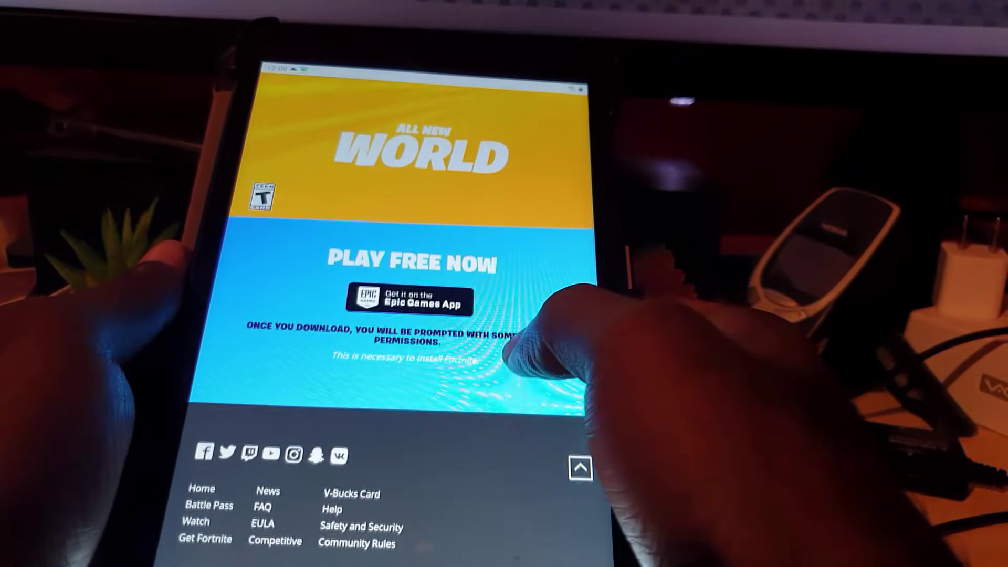
scroll(520, 355, "down", 1)
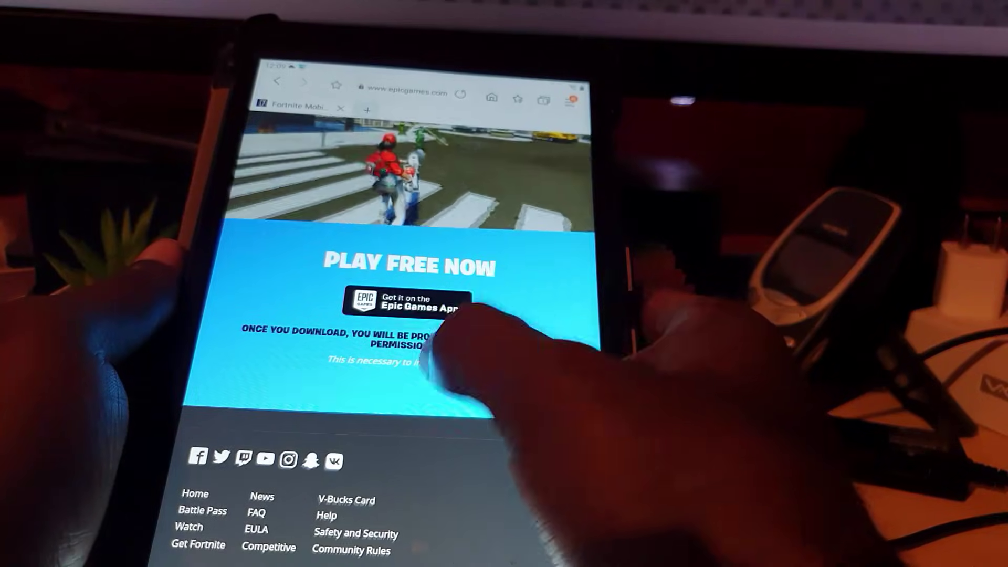
Choose 'Get it on the Epic Games App' to reach Fortnite's Android install-steps page
left_click(441, 304)
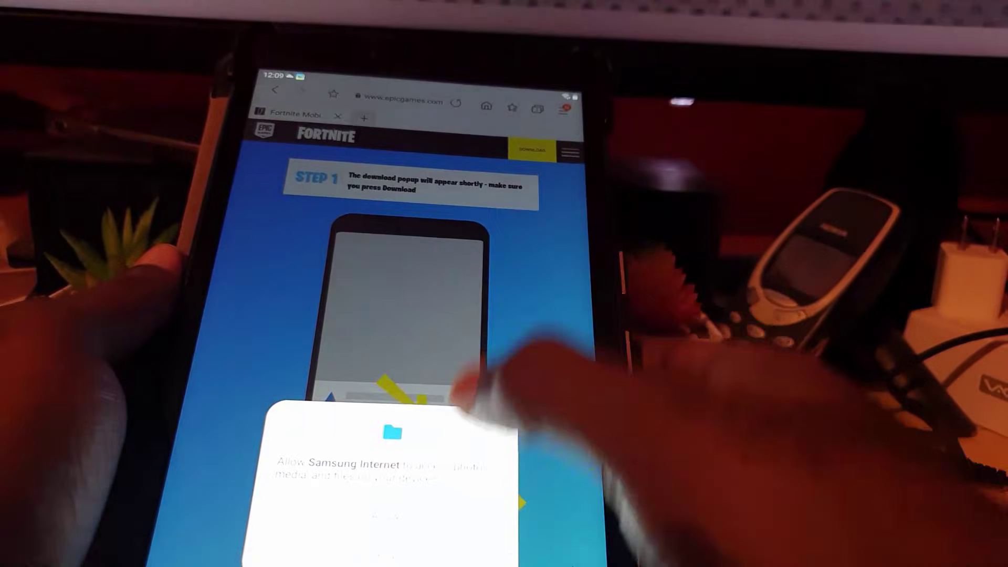
Allow storage access, download EpicGamesApp.apk and open the downloaded installer
left_click(441, 508)
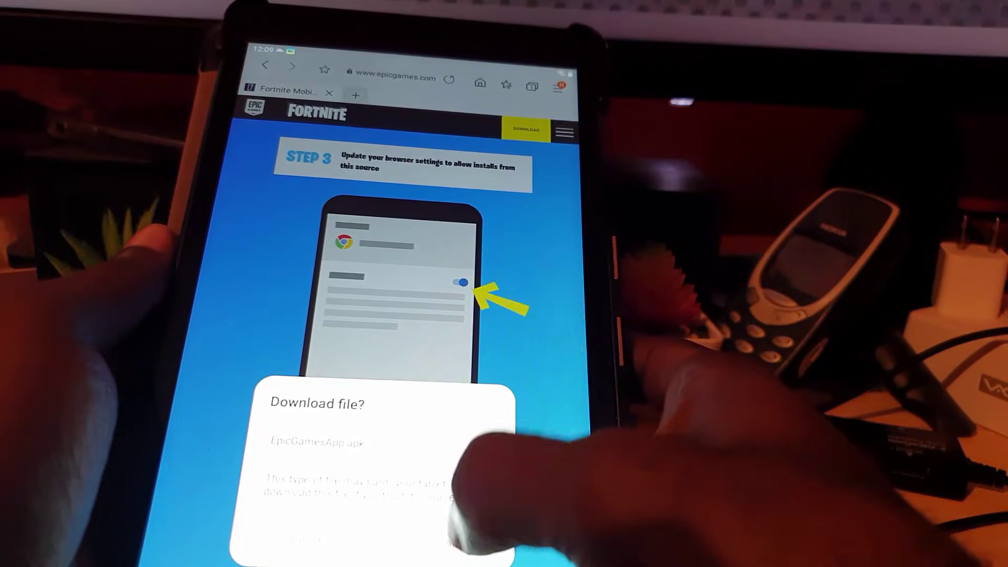
left_click(421, 535)
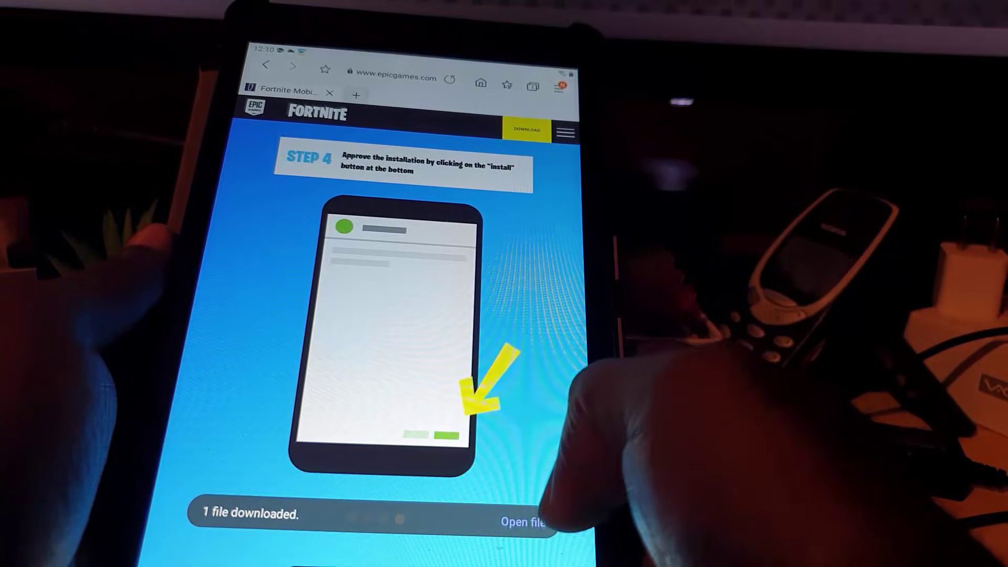
left_click(516, 521)
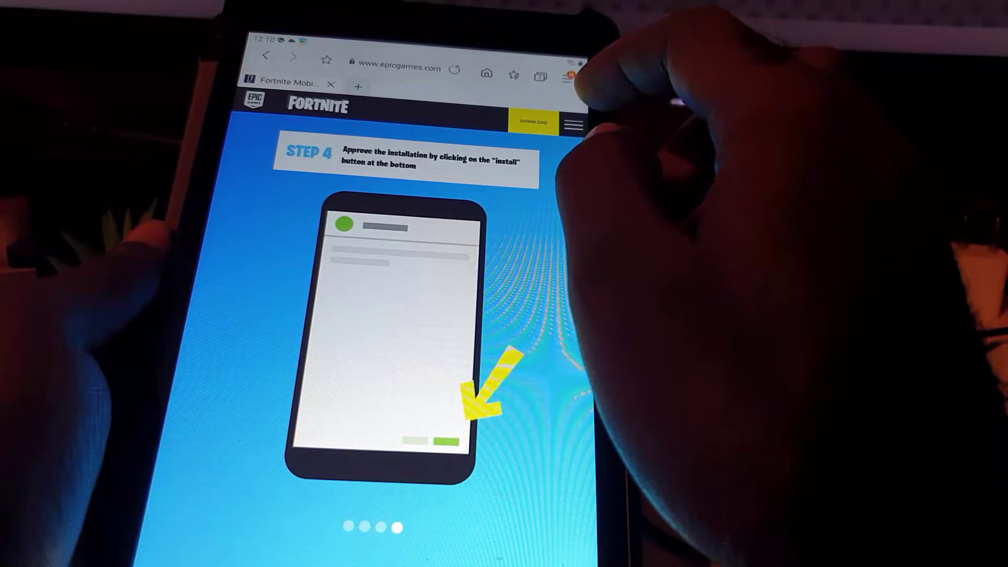
Reach the browser's Downloads list to find the APK
left_click(569, 75)
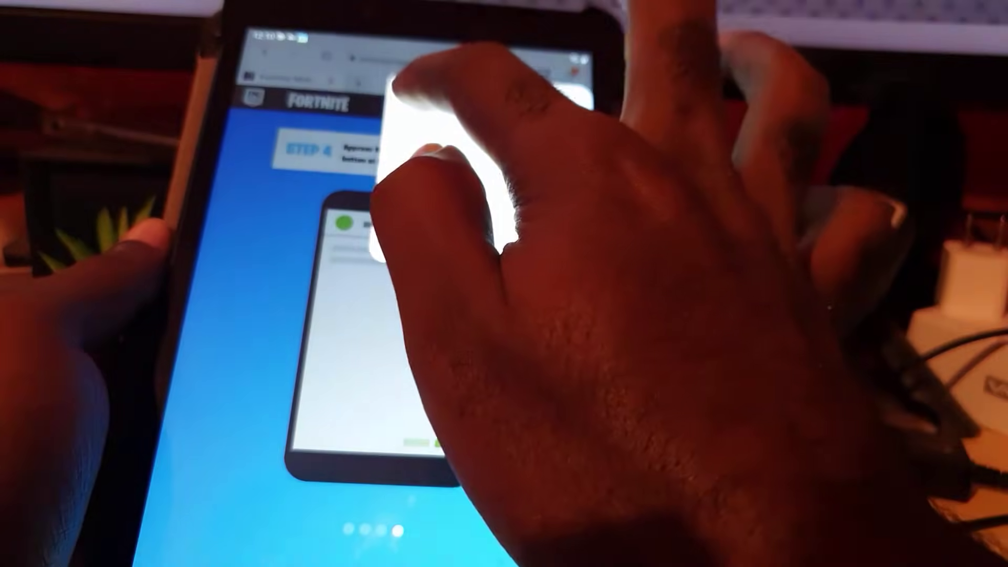
left_click(568, 75)
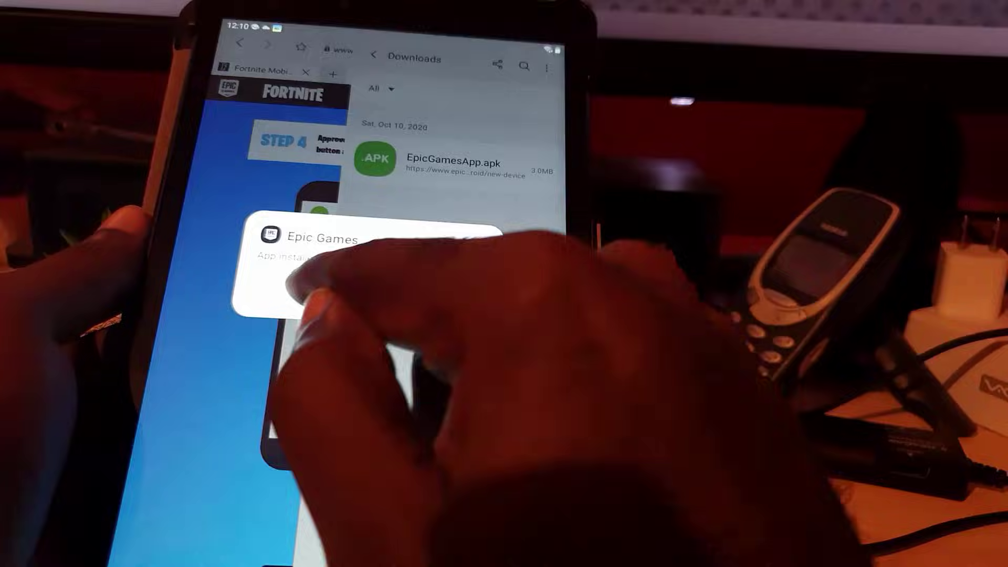
Dismiss the install confirmation, go home and reveal the app drawer with Epic Games listed
left_click(312, 297)
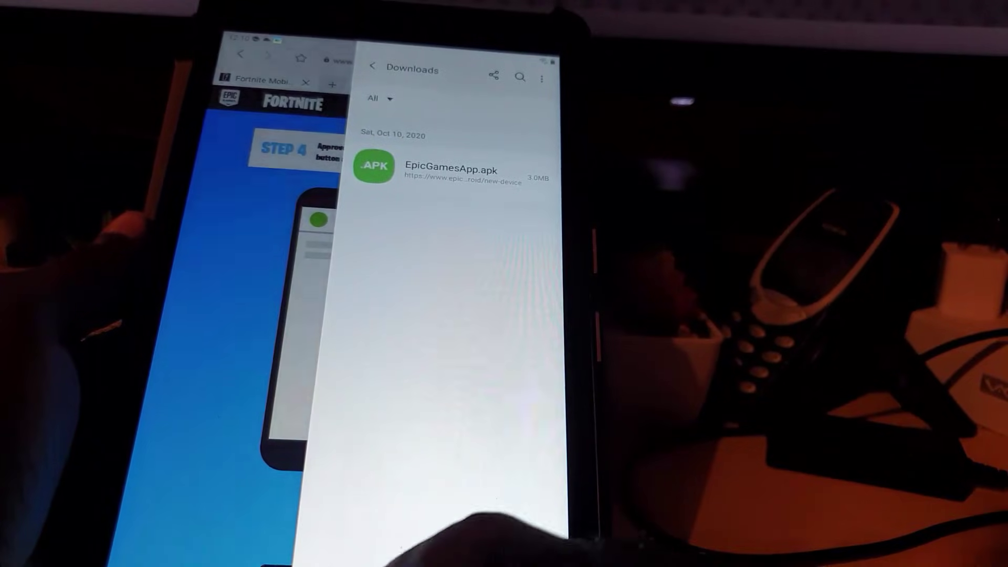
left_click(427, 552)
left_click_drag(504, 472, 505, 315)
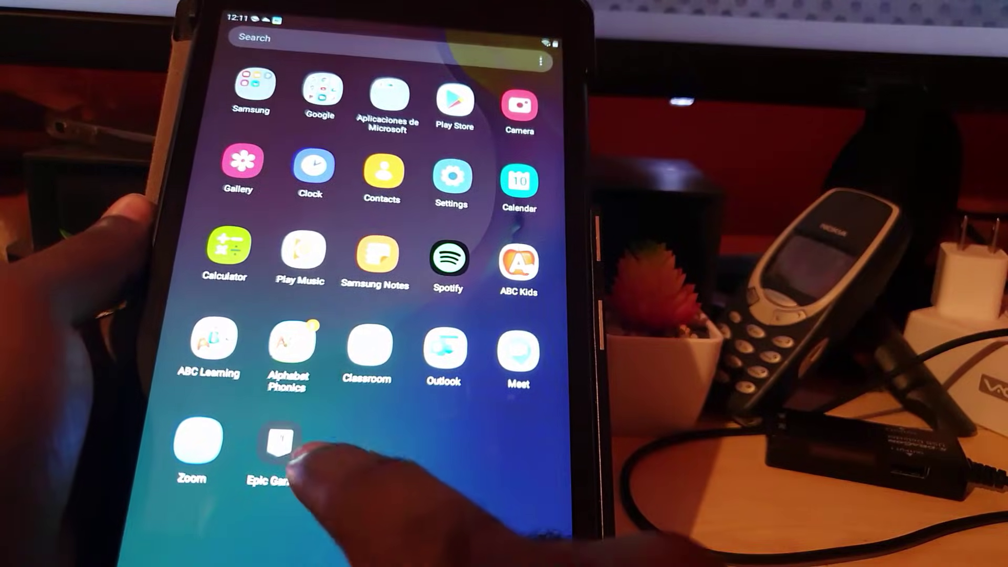
Launch Epic Games and swipe the featured carousel to Battle Breakers and back to Fortnite
left_click(279, 445)
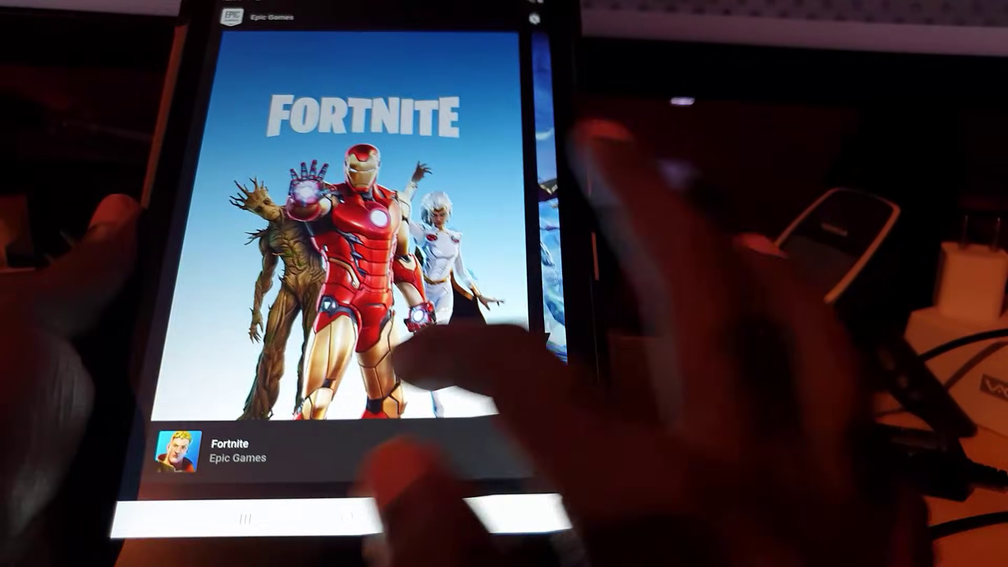
left_click_drag(544, 299, 484, 318)
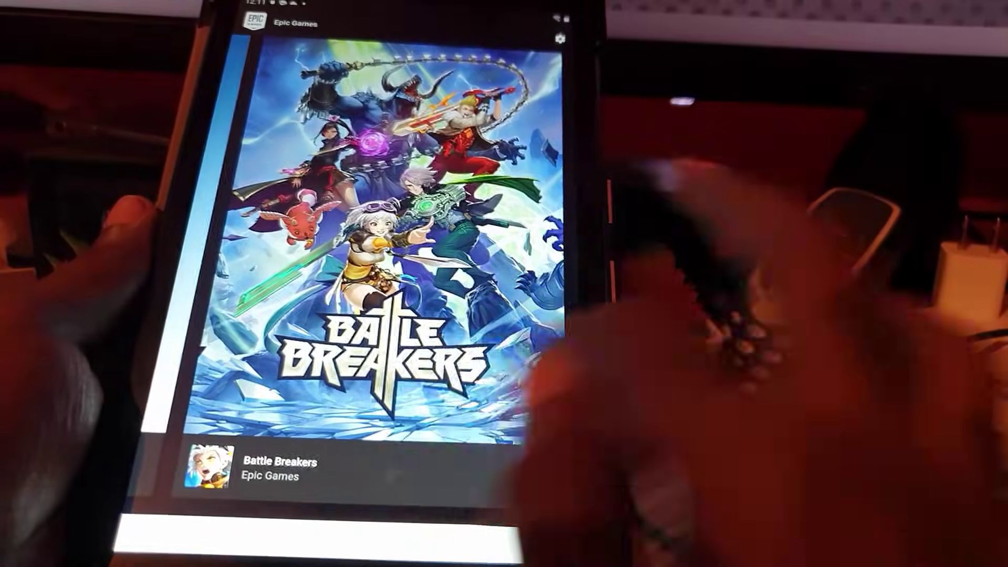
left_click_drag(512, 331, 575, 316)
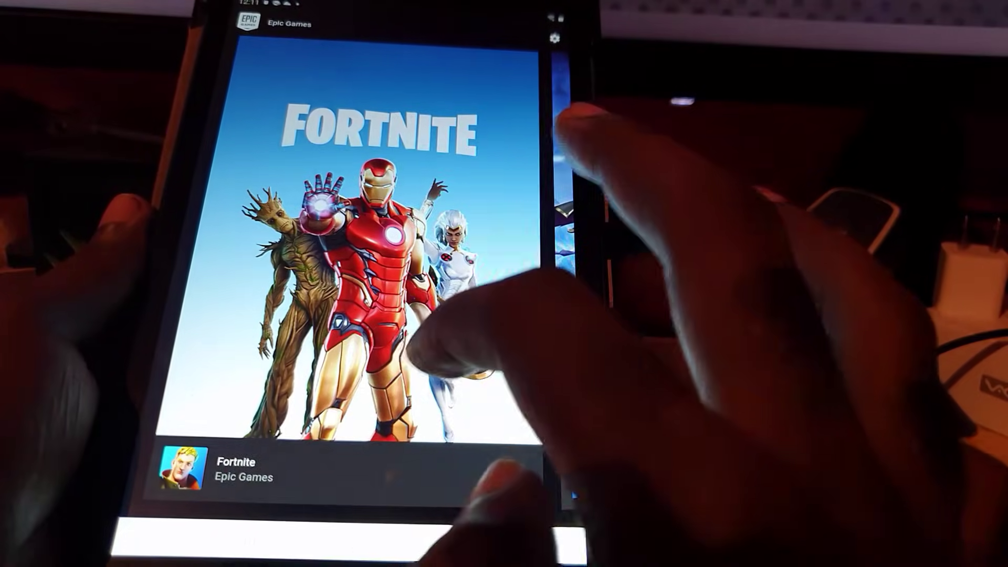
Open the Fortnite detail page marked DEVICE NOT SUPPORTED
left_click(418, 347)
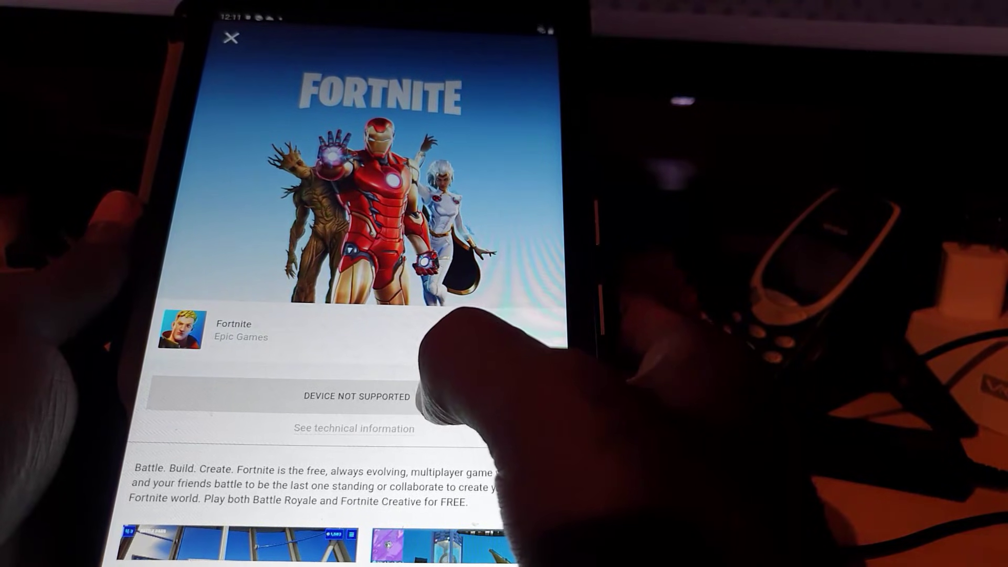
scroll(354, 315, "down", 5)
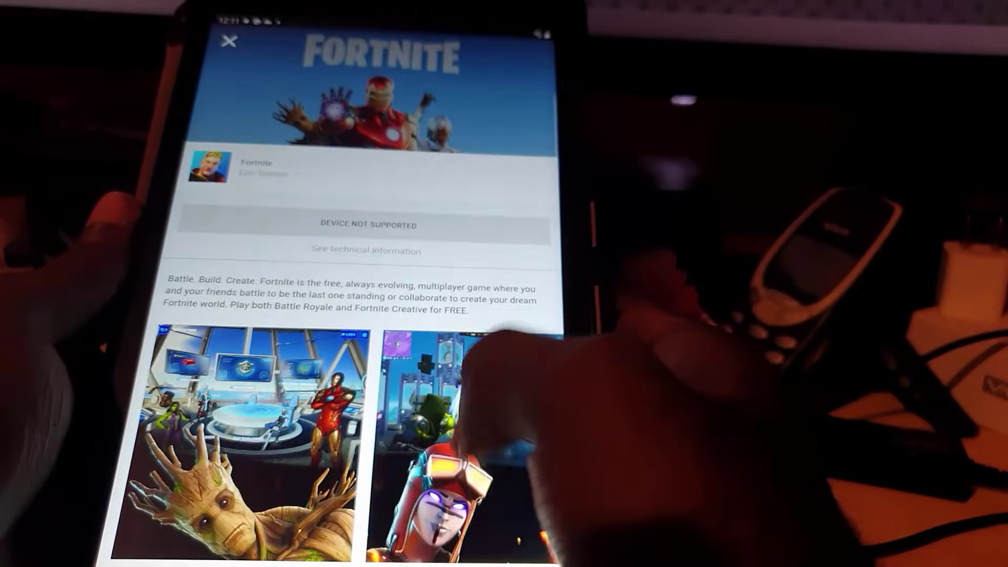
scroll(489, 331, "down", 5)
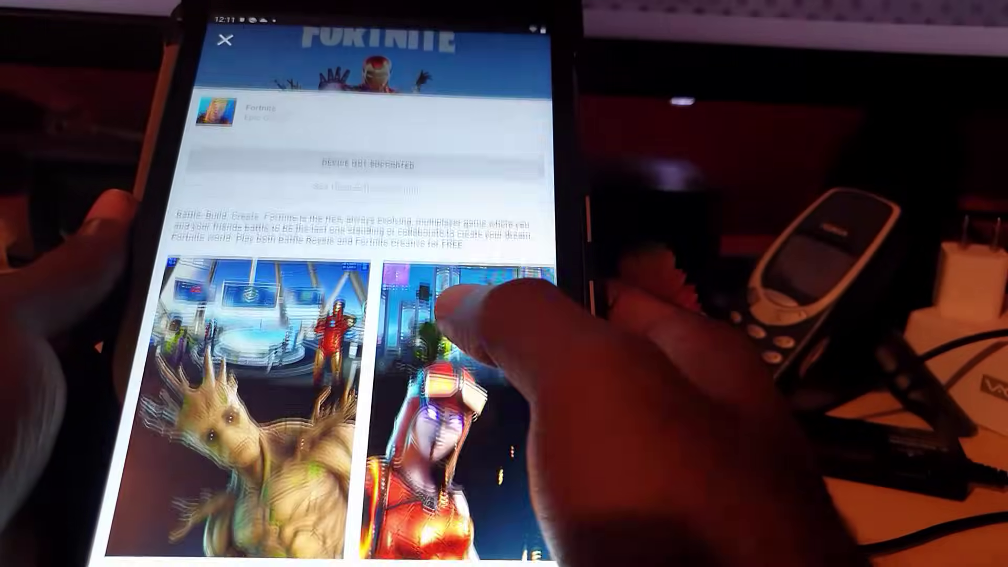
scroll(488, 331, "up", 5)
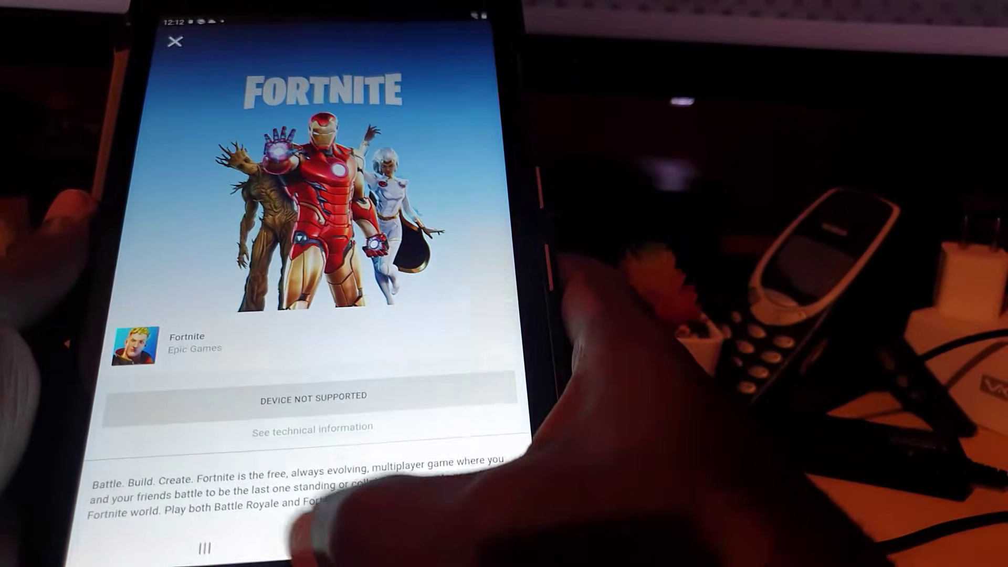
Close the Fortnite page and return to the tablet home screen
left_click(313, 548)
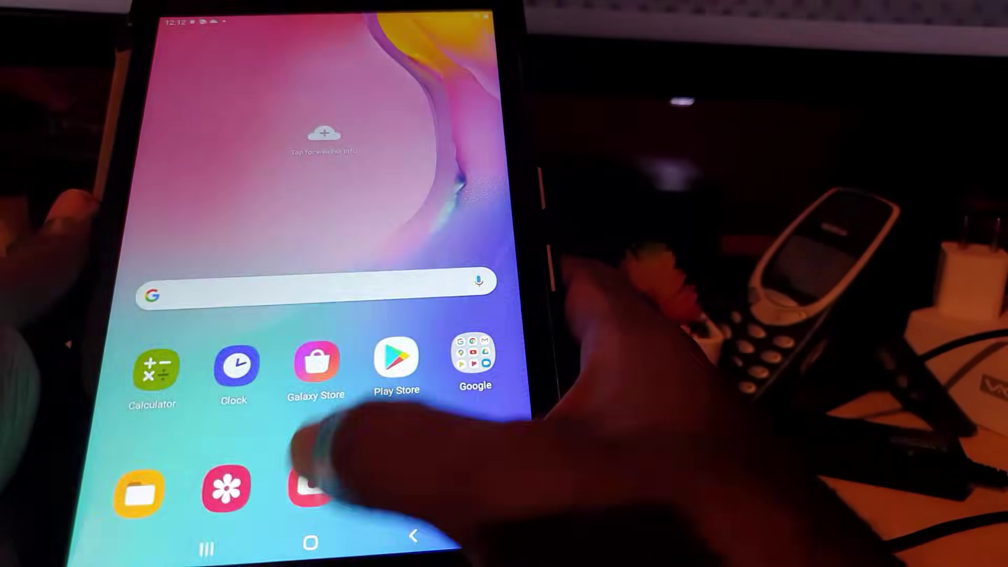